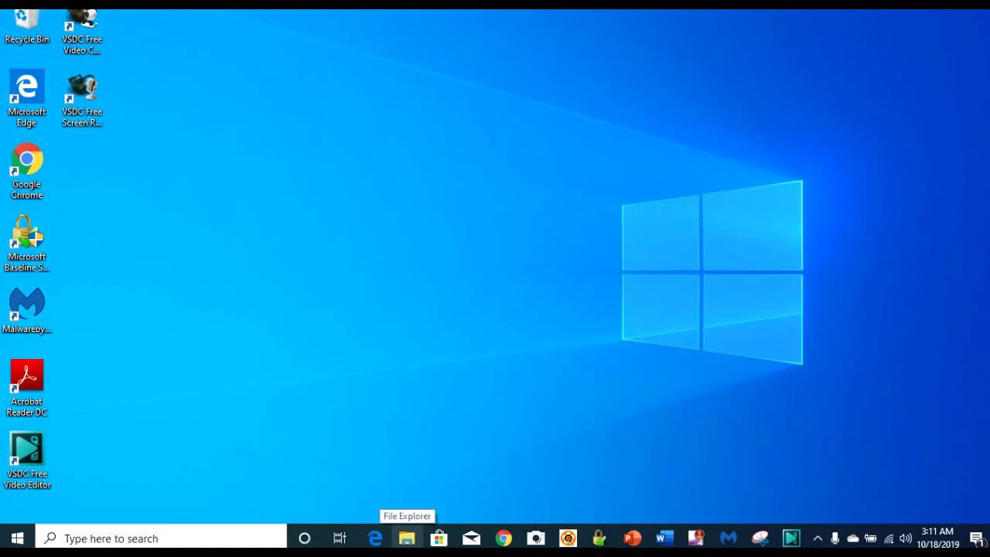
Step: Open a new File Explorer window and go into Downloads > Sample to list its five files
click(407, 538)
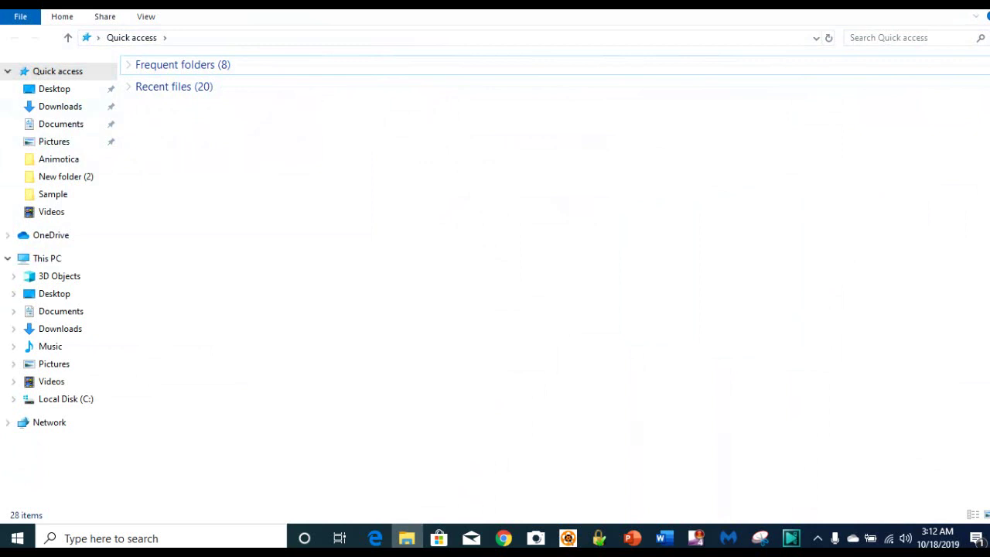
click(60, 106)
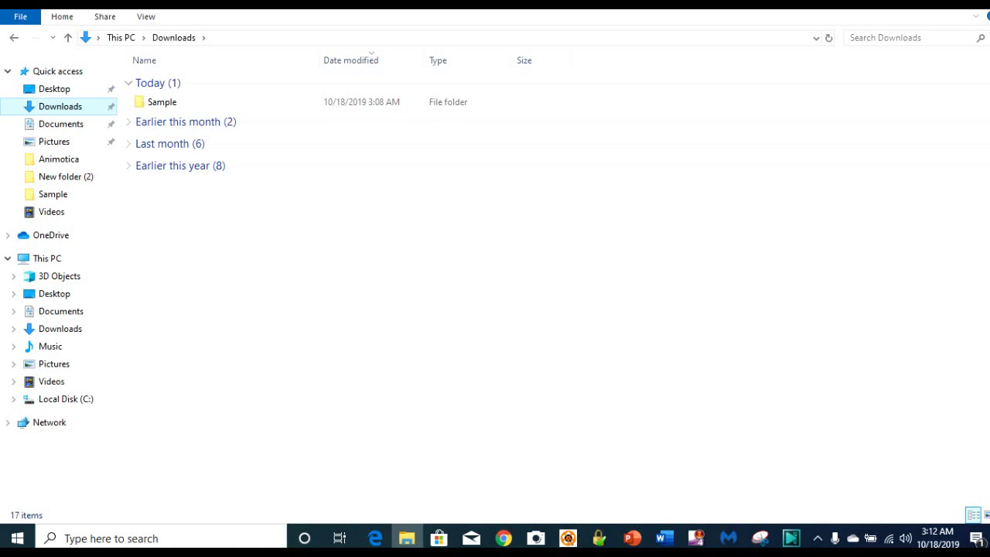
mouse_move(162, 102)
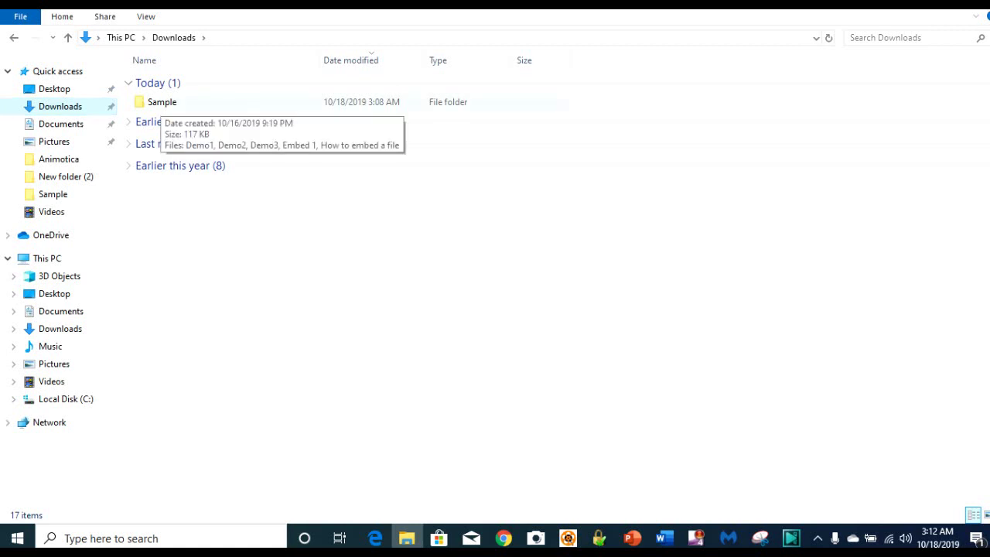
click(162, 102)
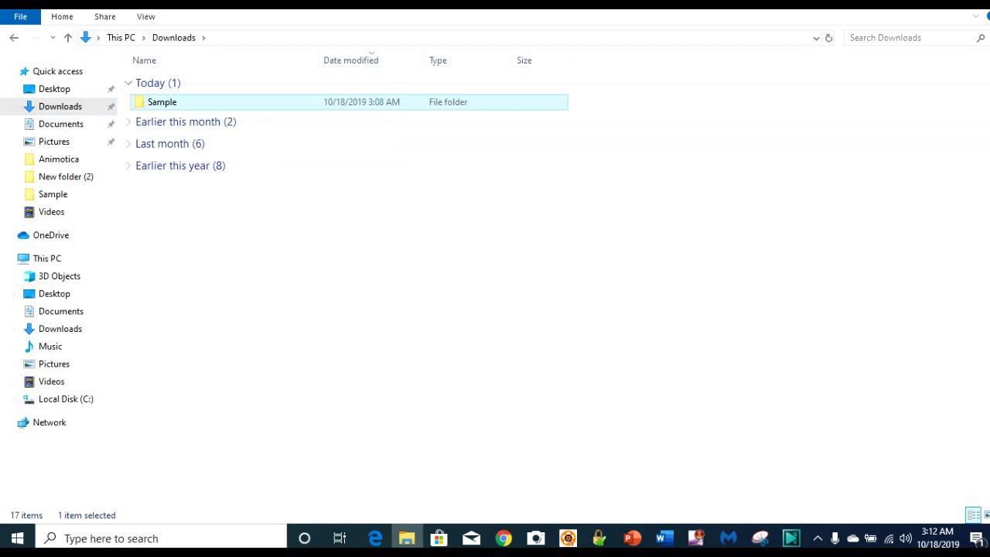
key(Return)
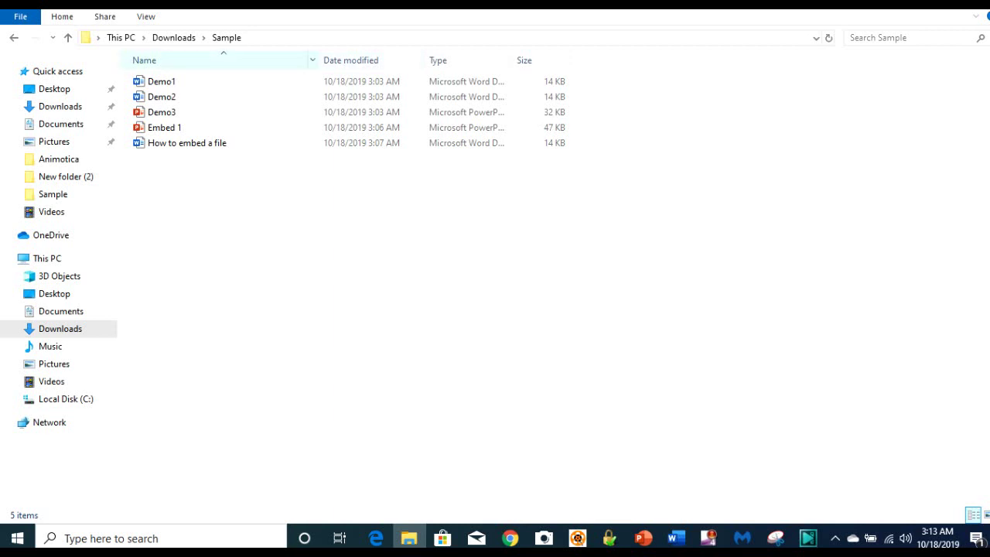
Step: Open the Choose Details dialog from the Name column header's context menu
right_click(199, 65)
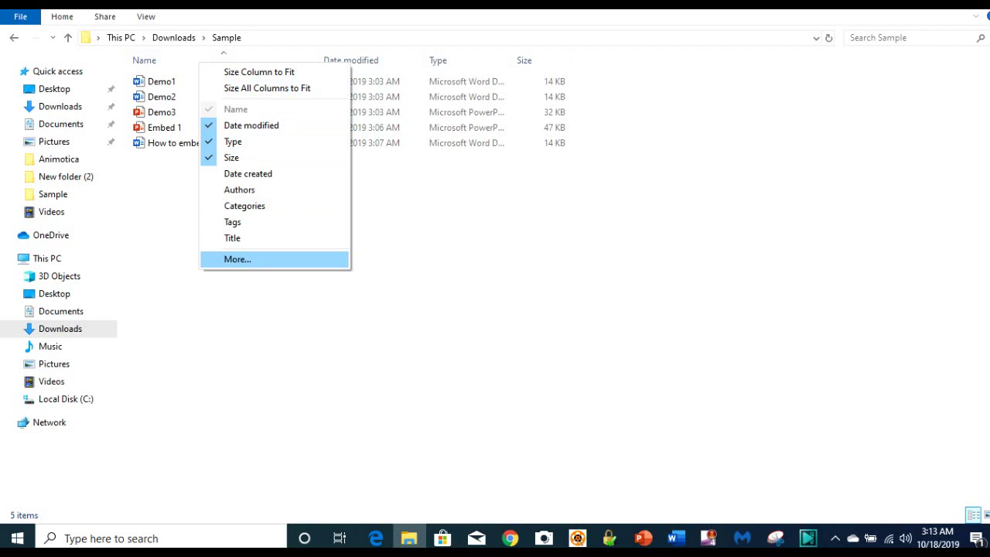
click(238, 259)
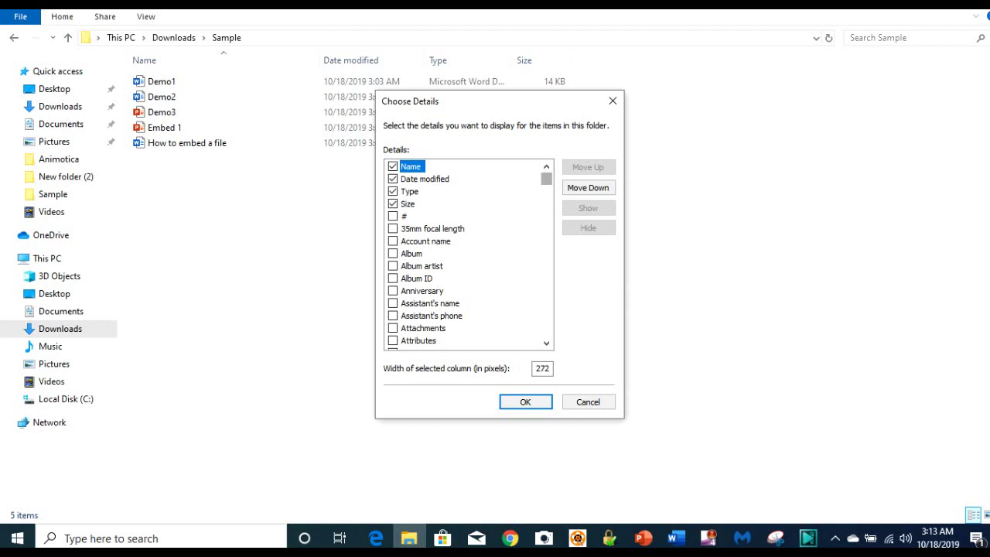
Step: Scroll down the Choose Details list to the Word count entry and enable it
scroll(470, 255, down, 2)
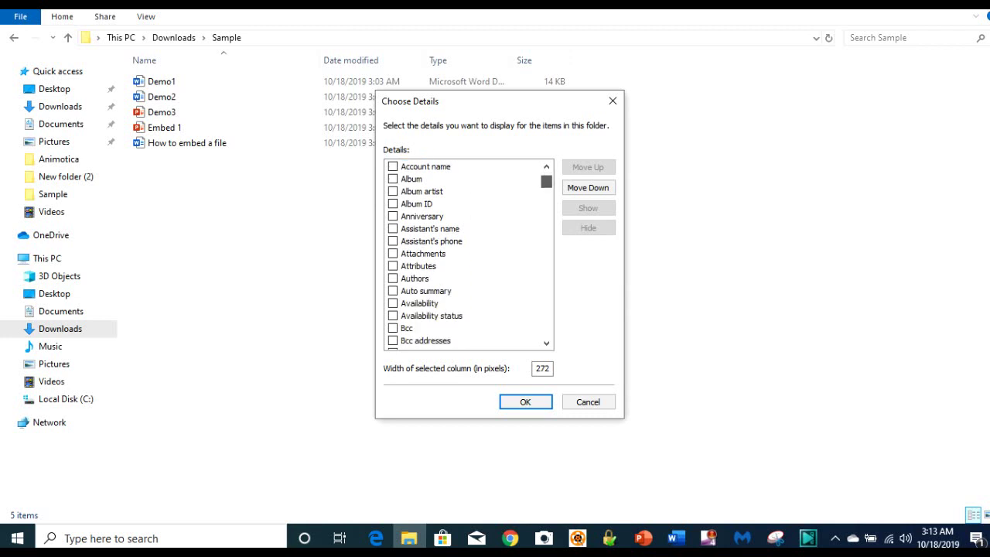
scroll(470, 255, down, 2)
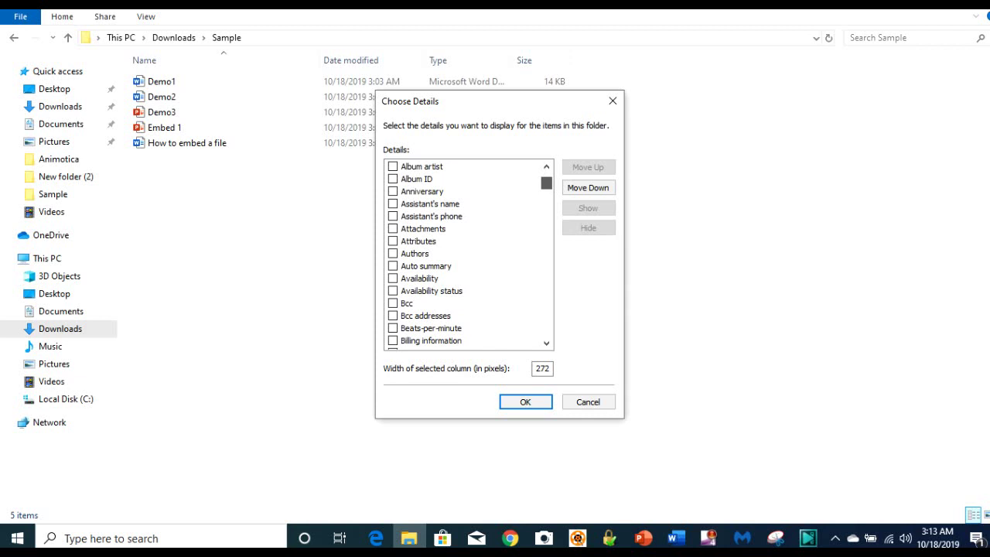
scroll(470, 255, down, 5)
scroll(469, 254, down, 4)
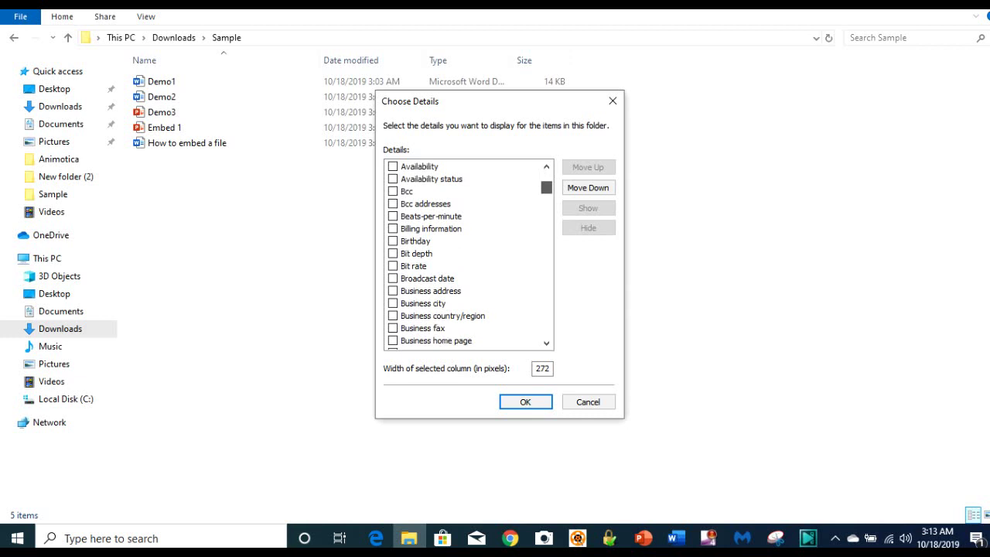
scroll(469, 253, down, 2)
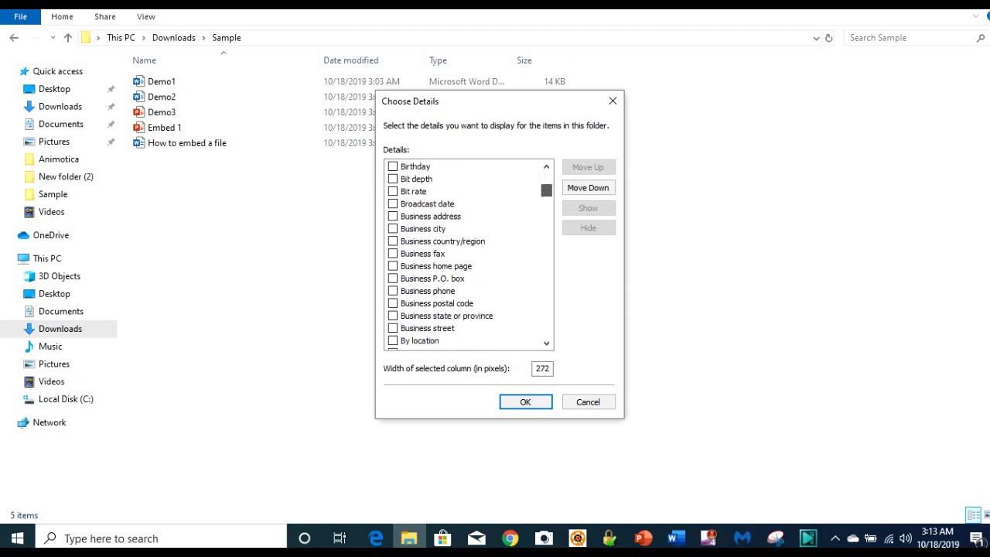
scroll(468, 254, down, 2)
scroll(469, 253, down, 4)
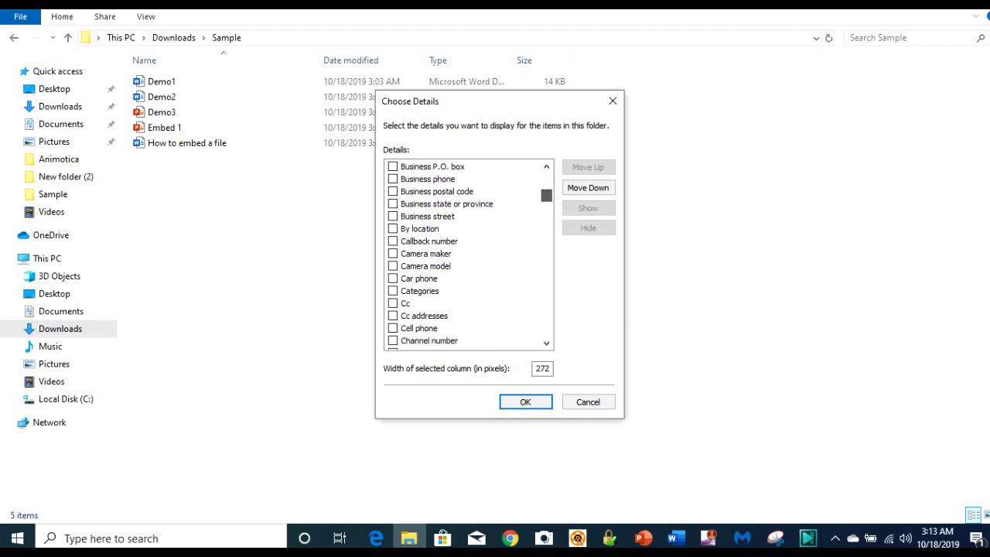
scroll(469, 254, down, 4)
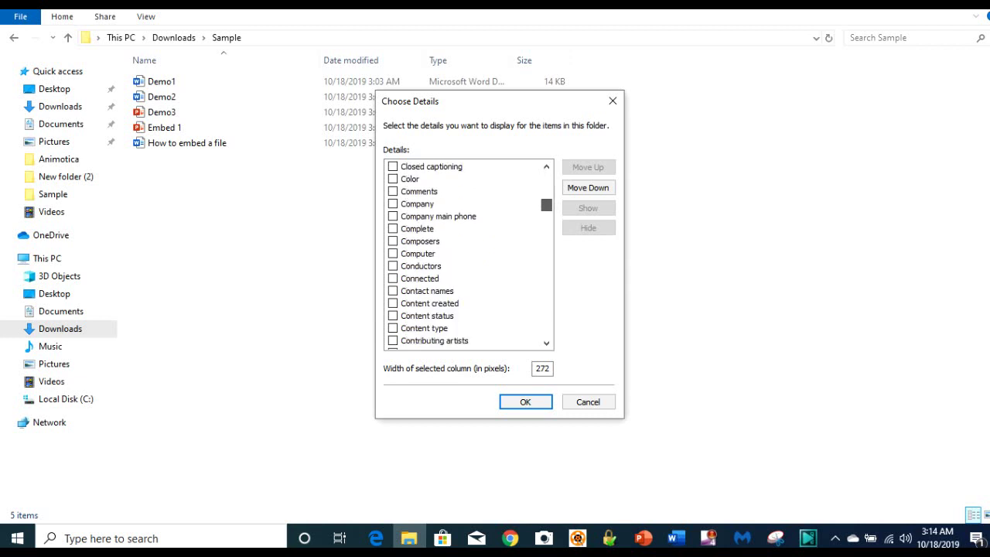
scroll(469, 254, down, 15)
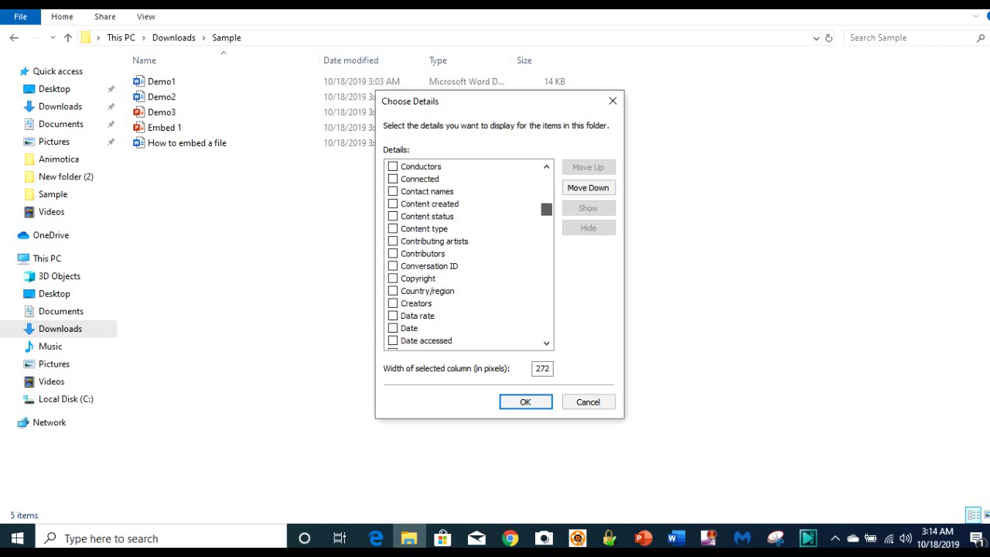
scroll(468, 253, down, 5)
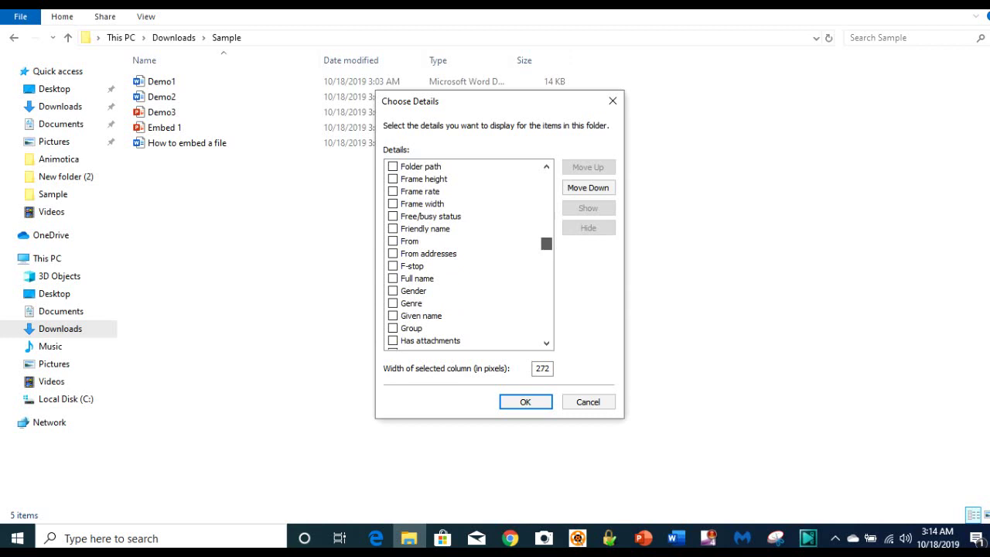
scroll(469, 254, down, 1)
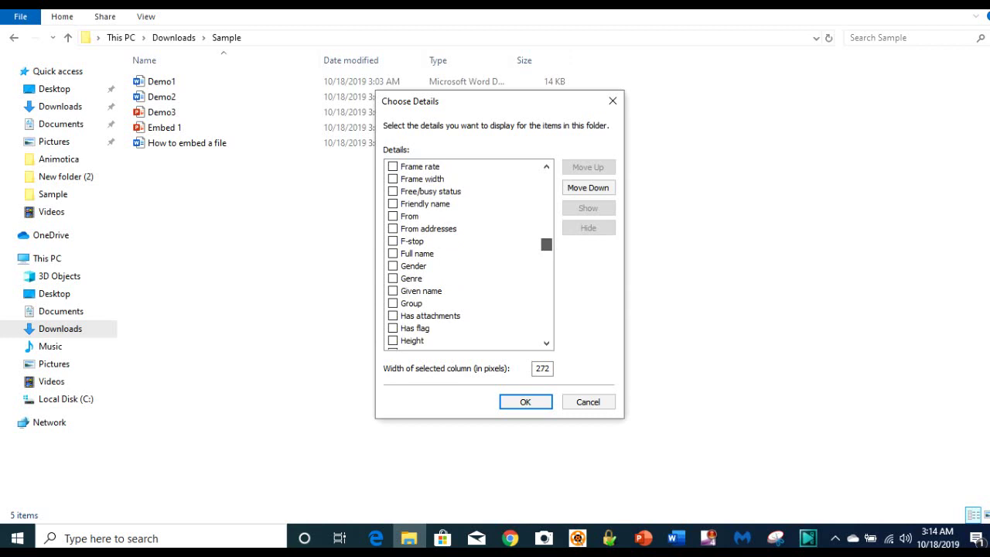
scroll(468, 254, down, 7)
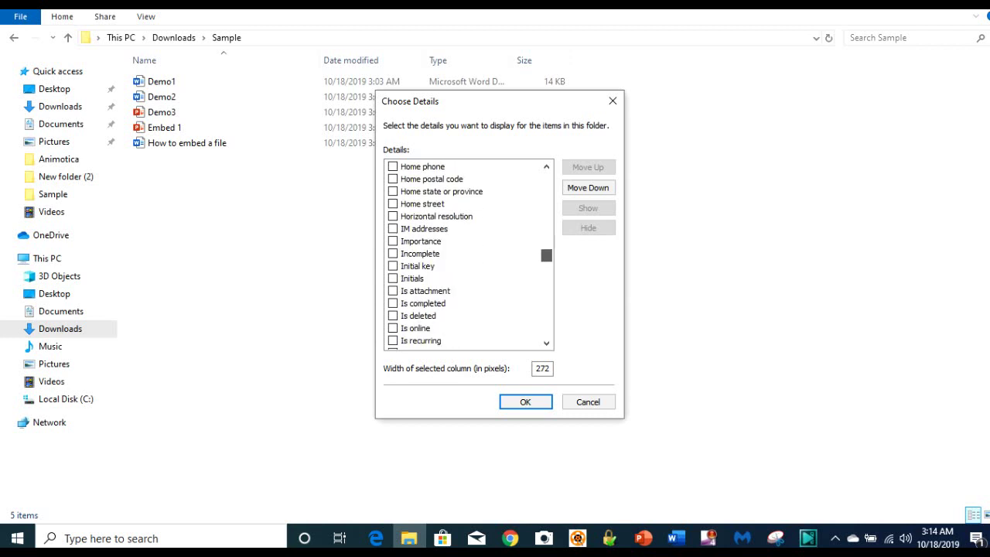
scroll(469, 253, down, 5)
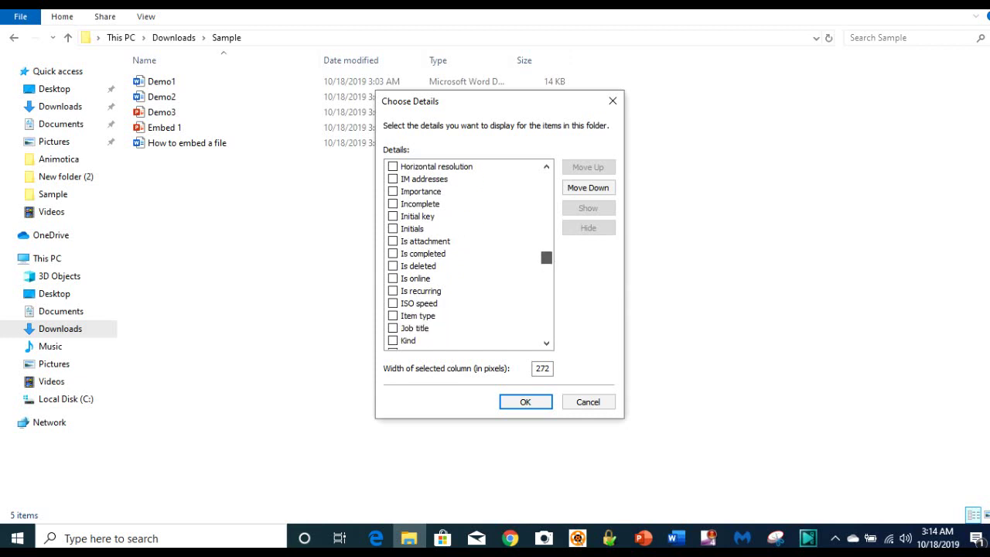
scroll(469, 254, down, 1)
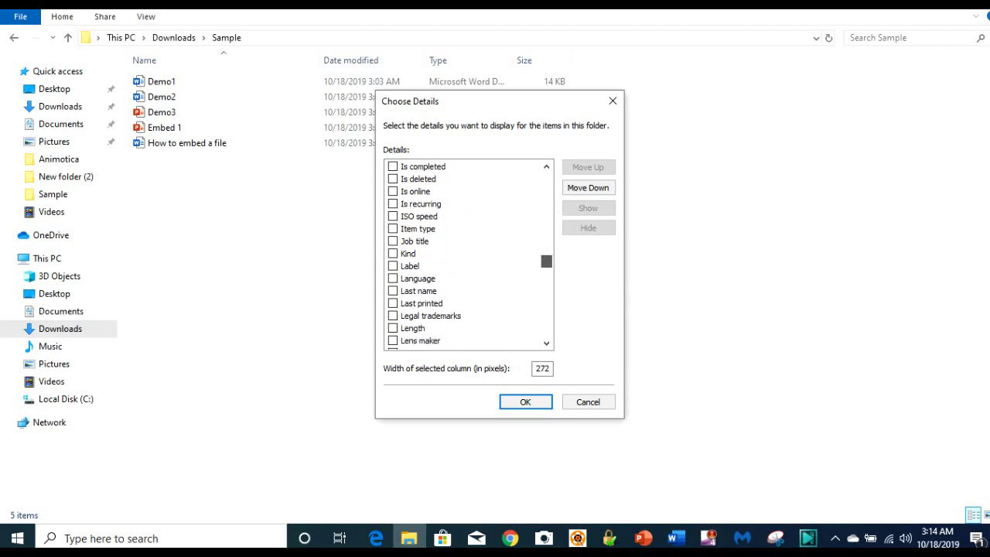
scroll(468, 254, down, 15)
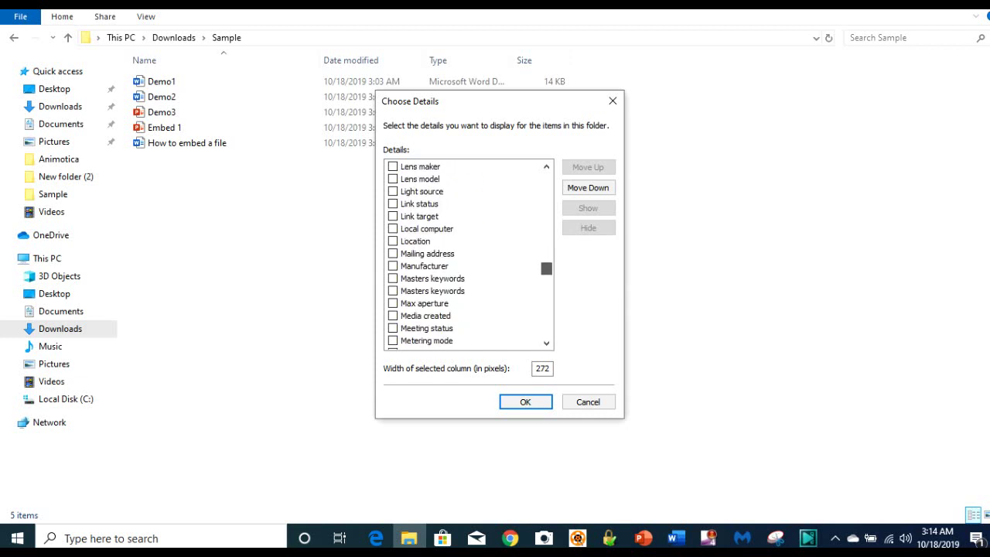
scroll(468, 253, down, 13)
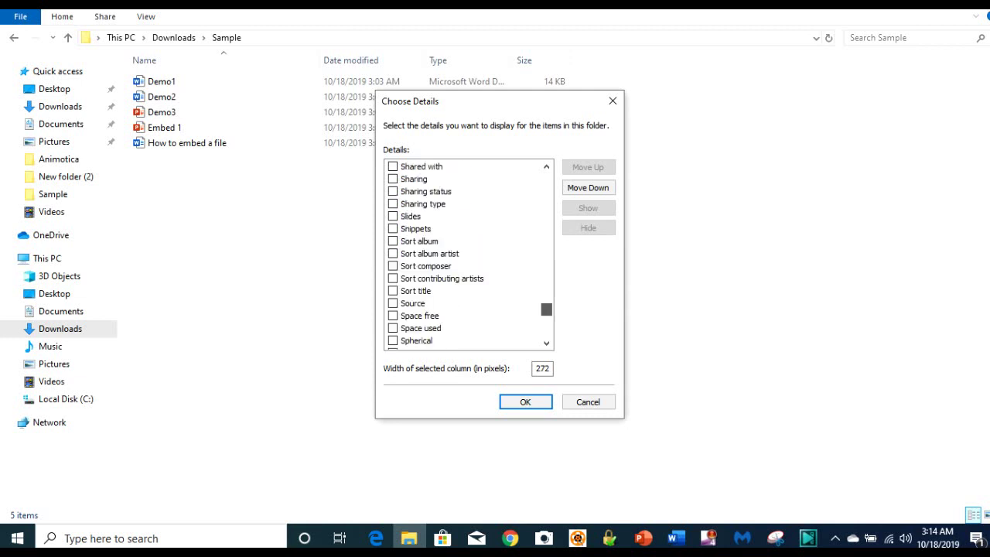
scroll(469, 253, down, 10)
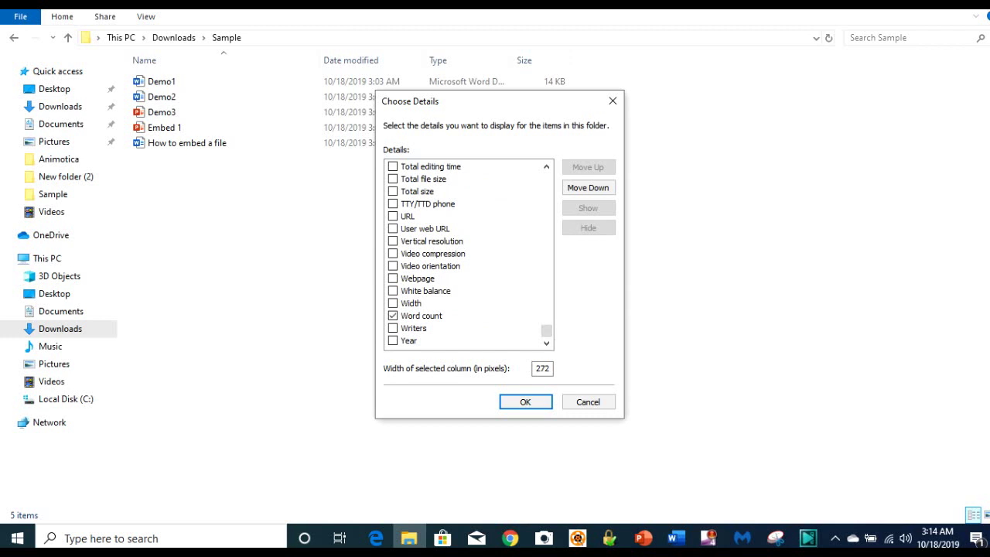
Step: Scroll back up to Comments and Title in Choose Details and confirm the new columns with OK
scroll(468, 254, up, 2)
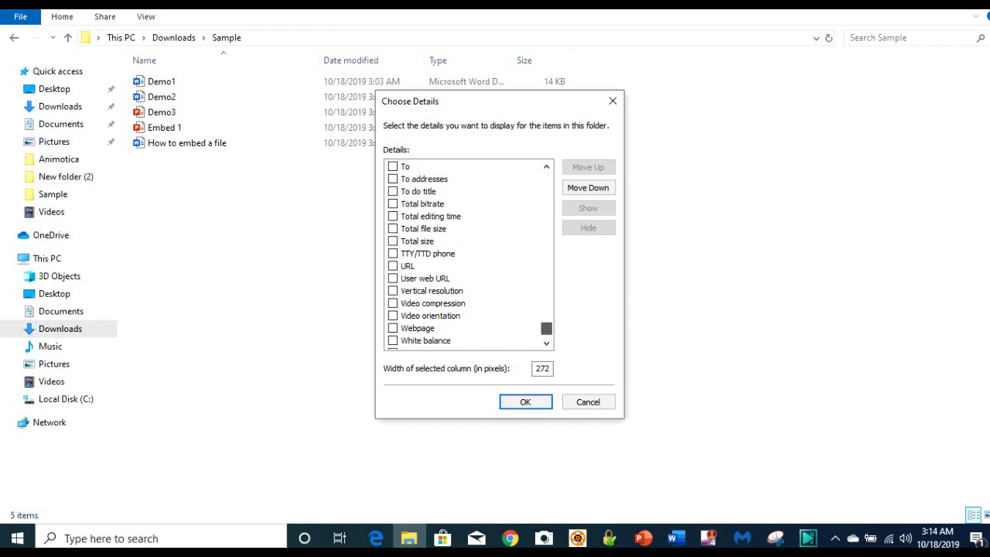
scroll(469, 254, up, 1)
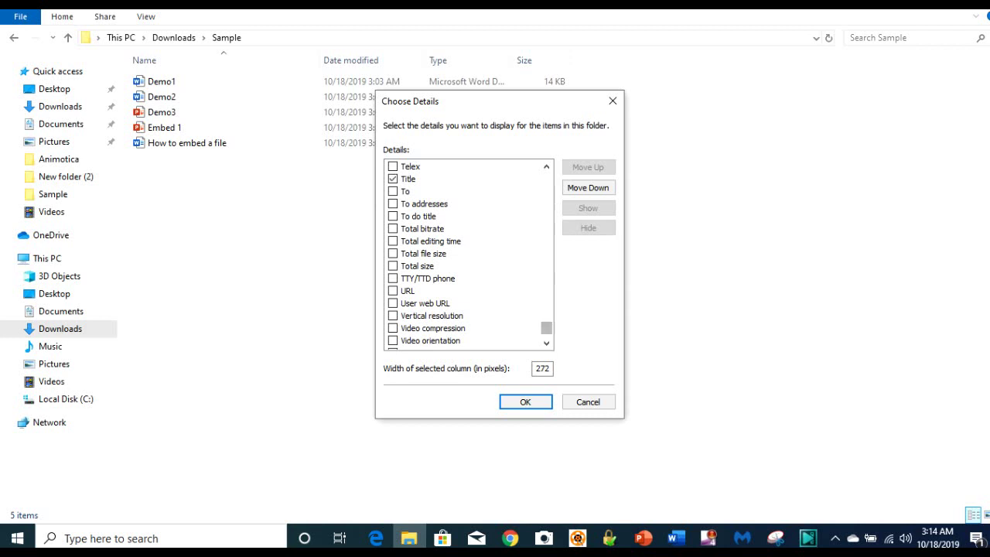
scroll(468, 255, up, 3)
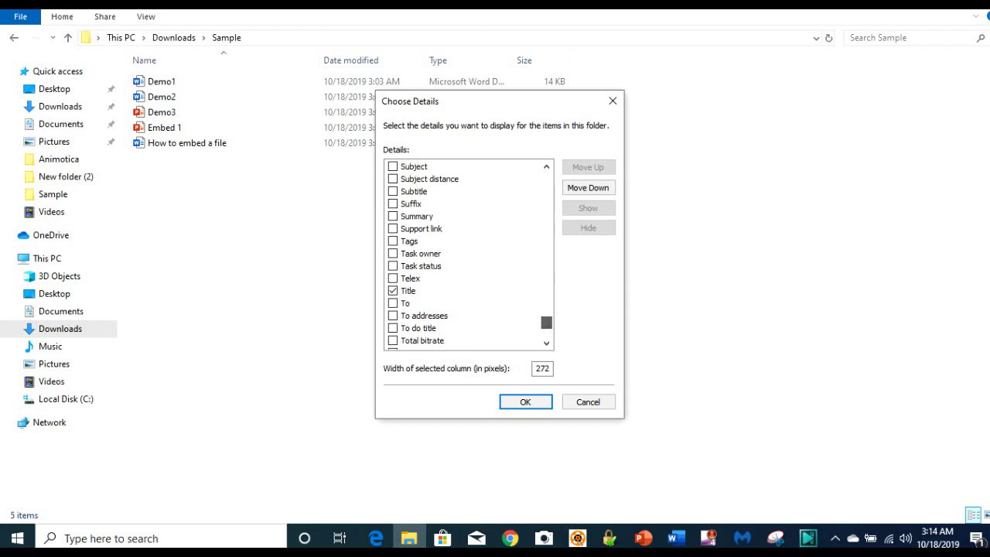
scroll(470, 255, up, 20)
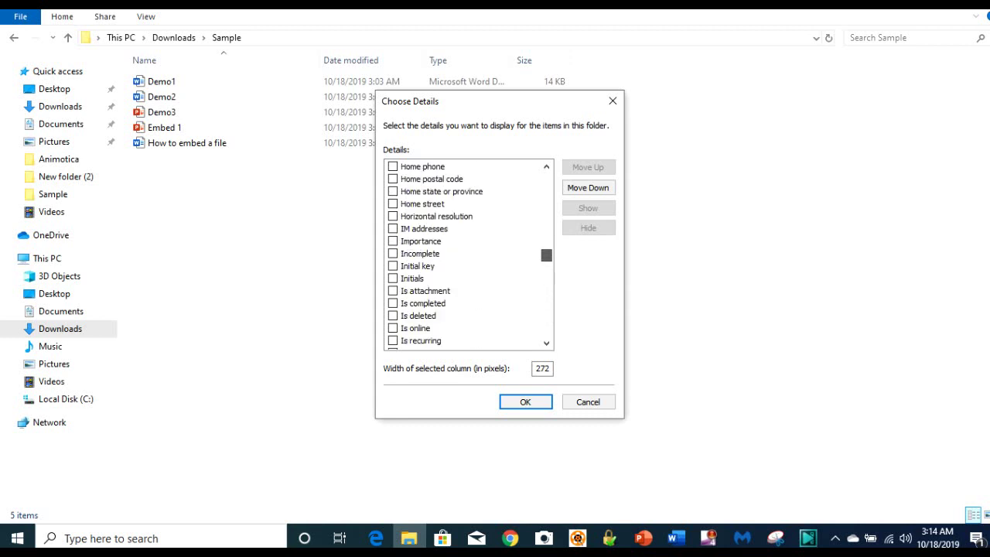
scroll(468, 256, up, 8)
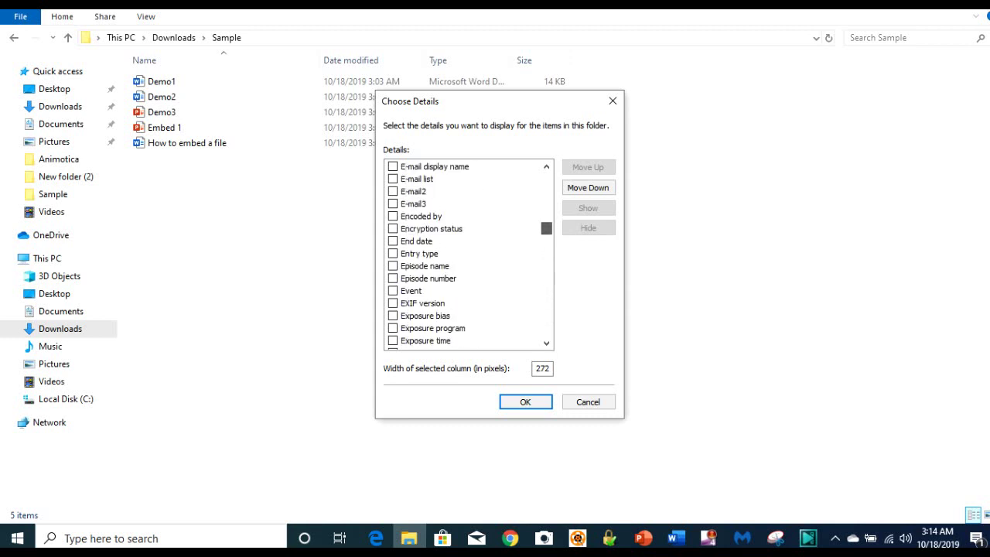
scroll(468, 255, up, 6)
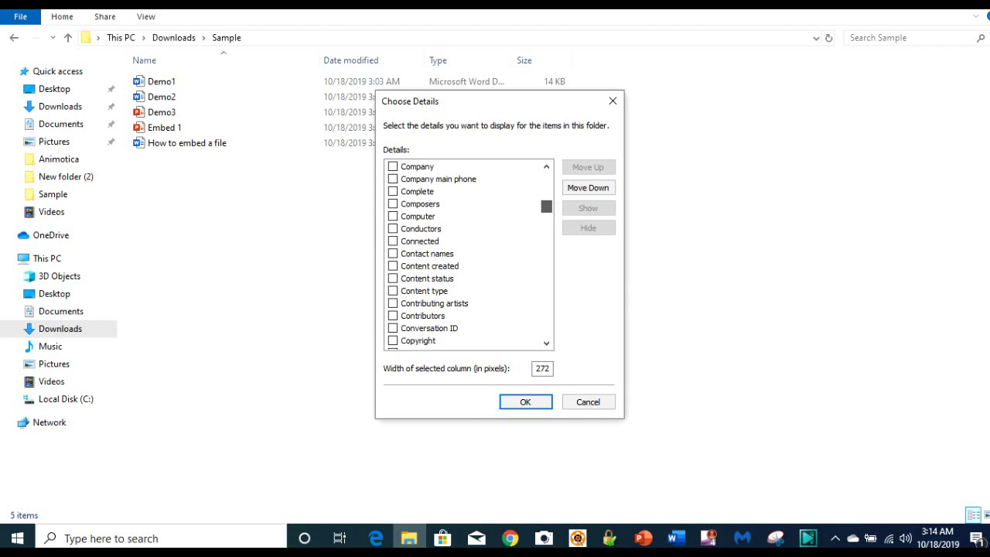
scroll(469, 254, down, 1)
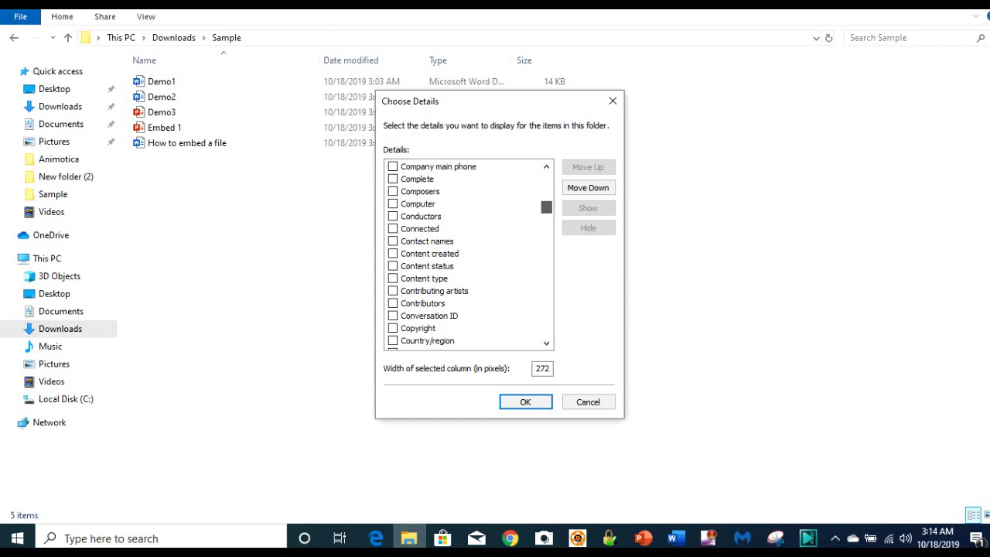
scroll(469, 255, up, 1)
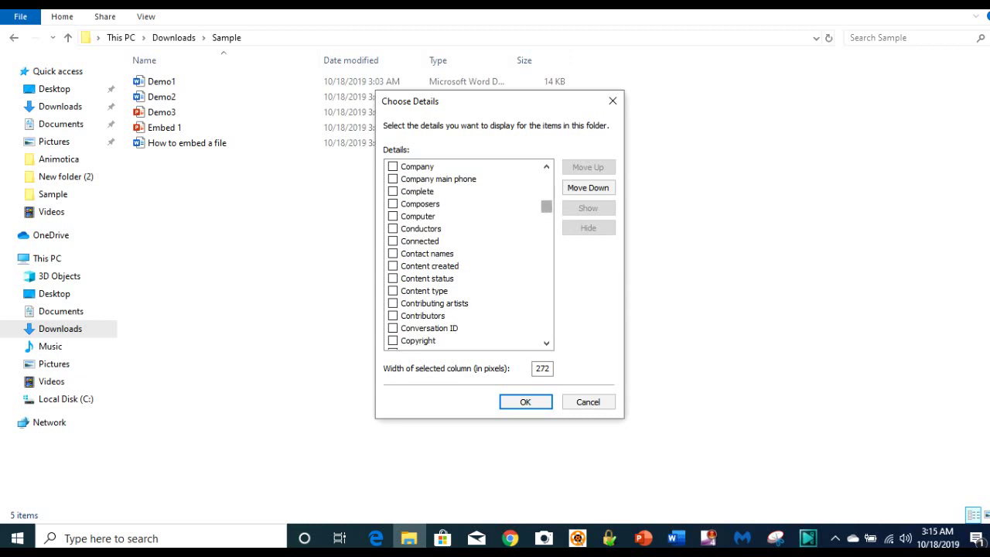
scroll(469, 255, up, 3)
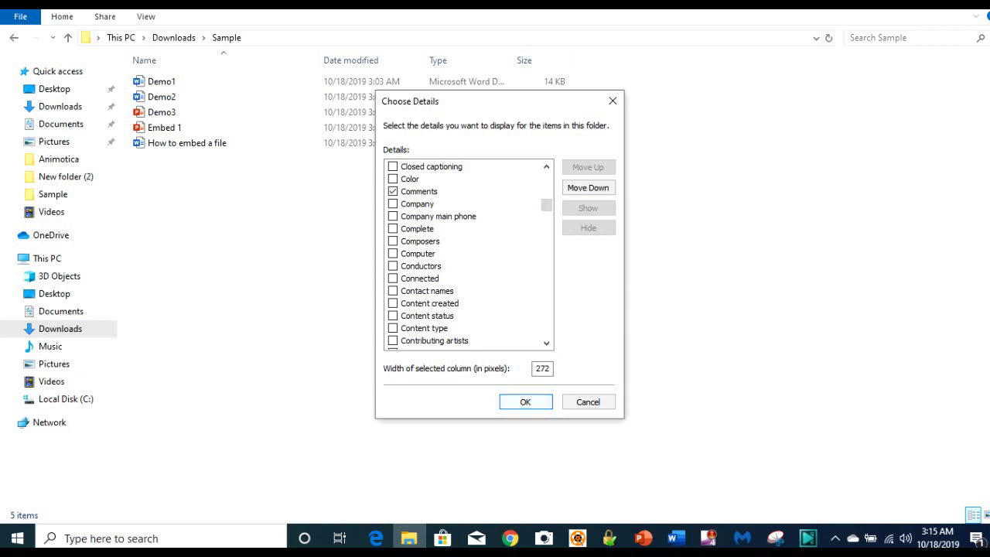
click(525, 401)
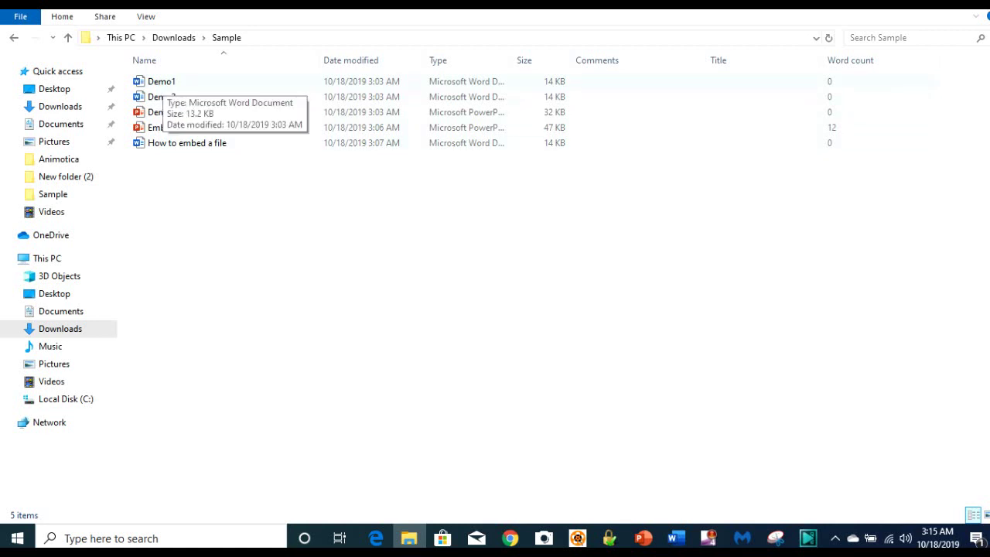
Step: Select Demo1 in the Sample folder list and open it in Word
click(161, 81)
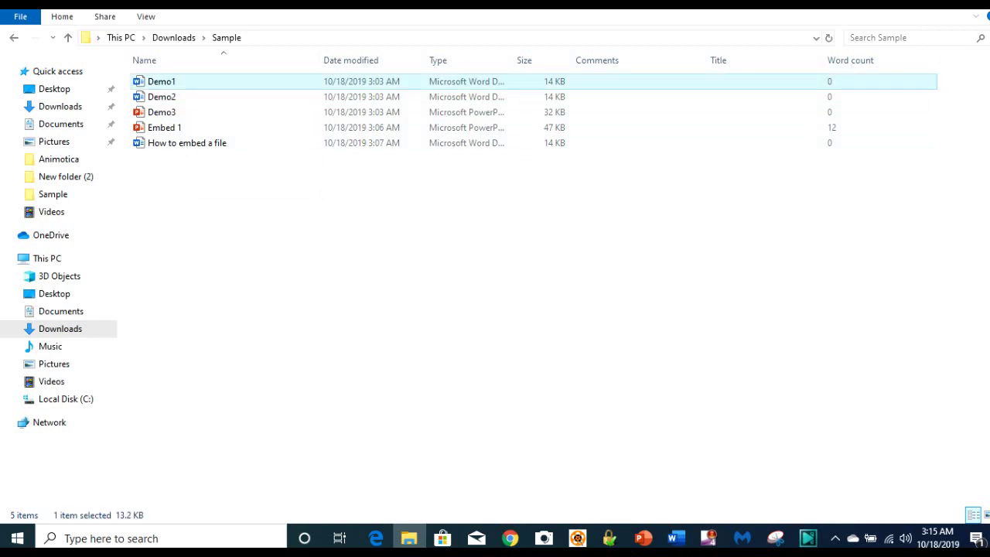
key(Return)
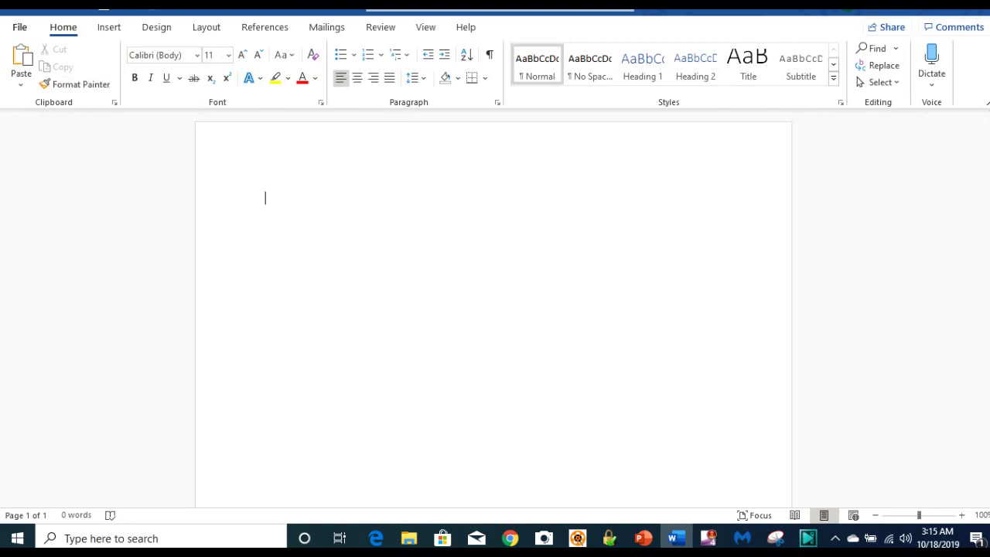
Step: Show Demo1's File > Info page in Word and scroll down to its Properties
click(20, 27)
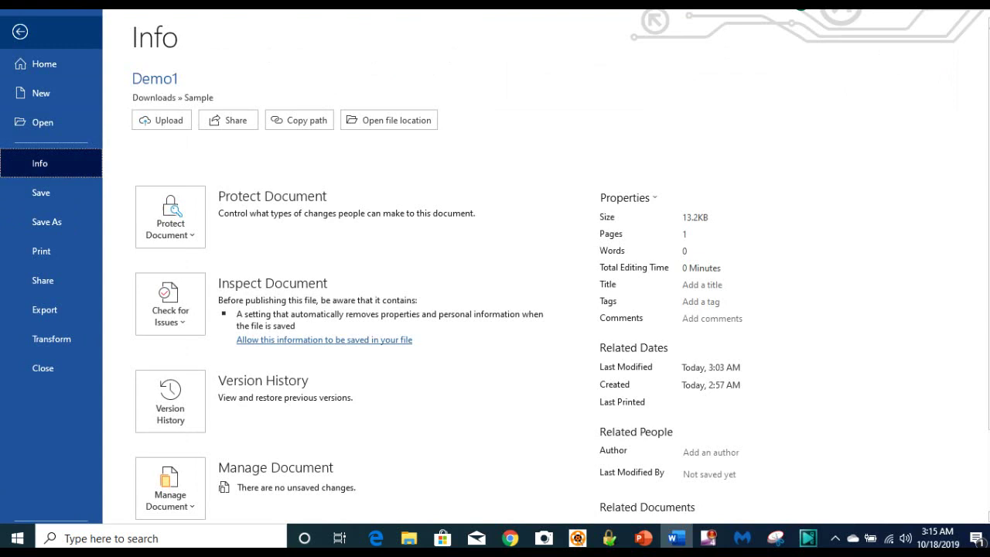
key(Escape)
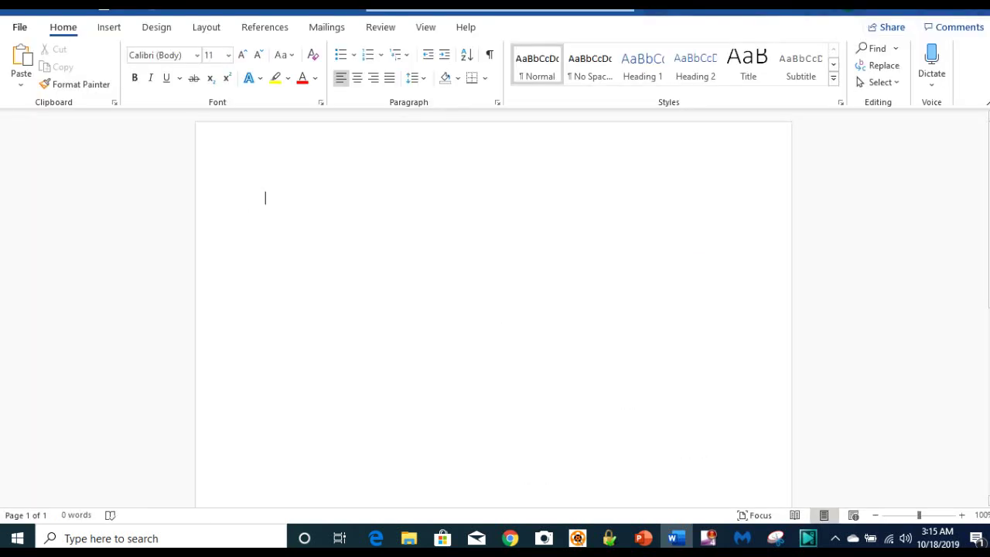
key(alt+f)
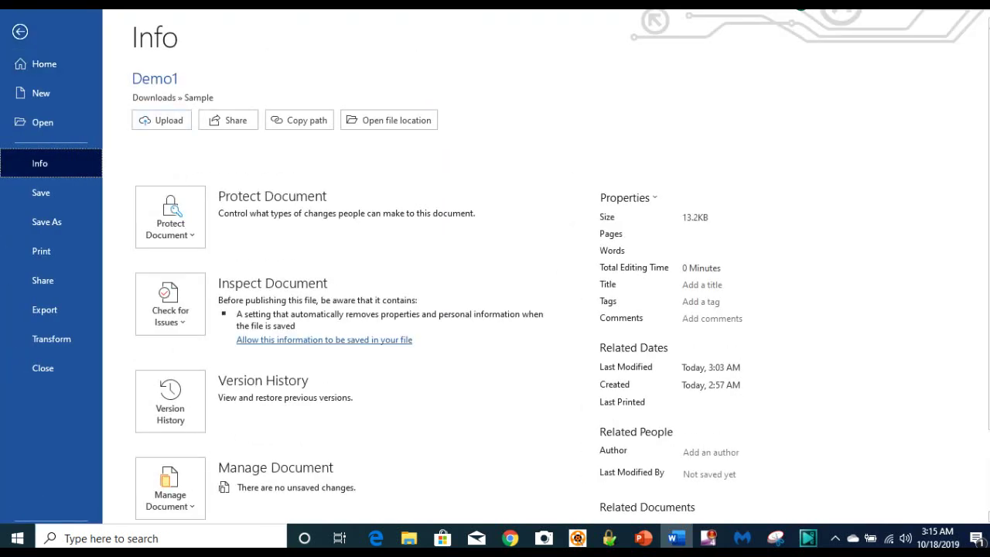
scroll(495, 309, down, 1)
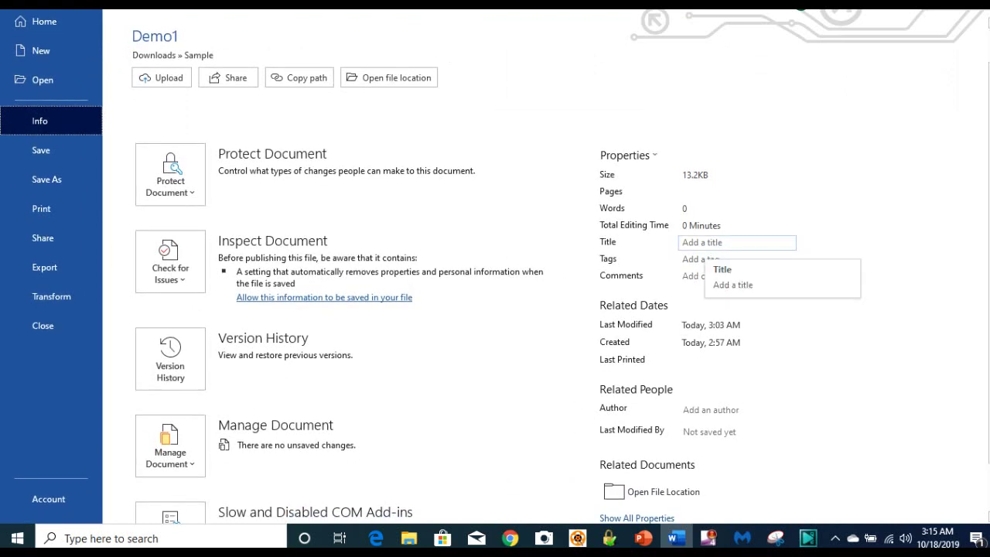
Step: Set Demo1's Title property to 'IT-BS Media note'
click(702, 243)
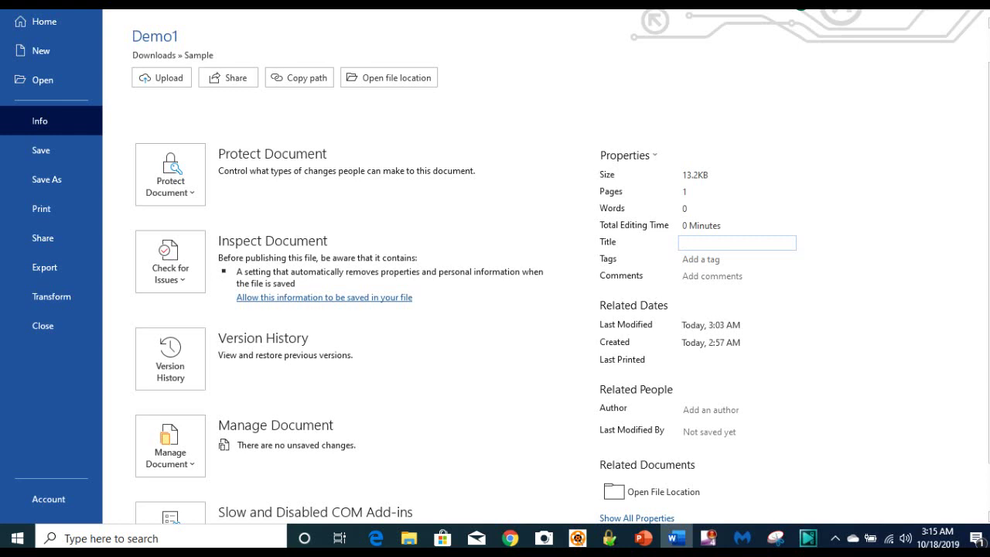
text(ITBS Media)
click(689, 242)
text(-)
text(note)
Step: Enter 'This is just for a demo' as Demo1's Comments property
click(713, 276)
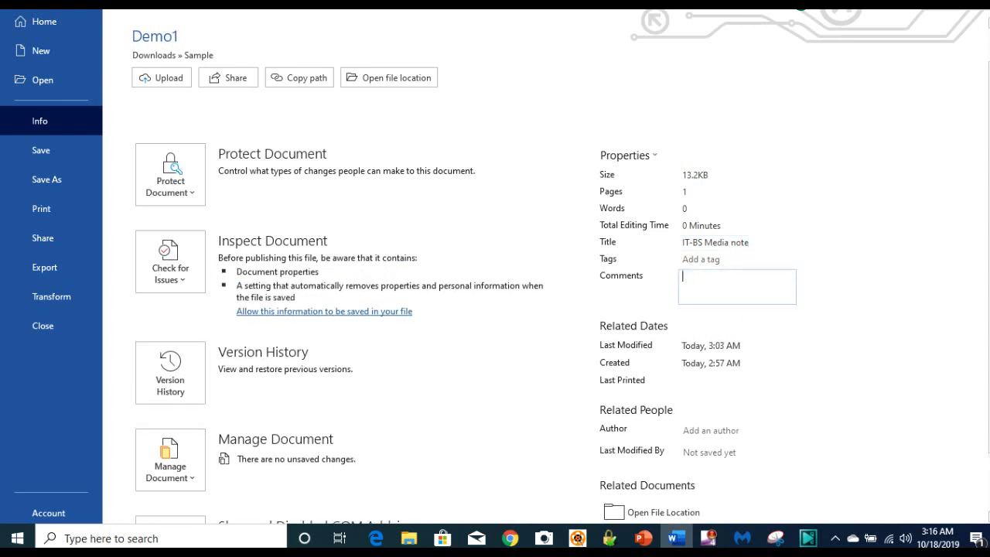
text(This is just for a demo)
key(Return)
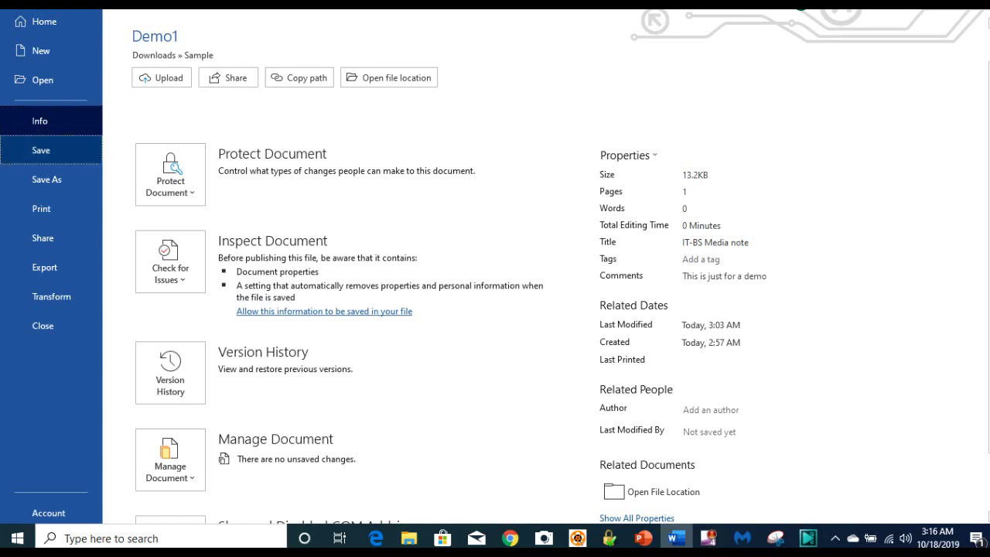
Step: Save Demo1 with its new Title and Comments, then return to the Sample folder window
click(41, 150)
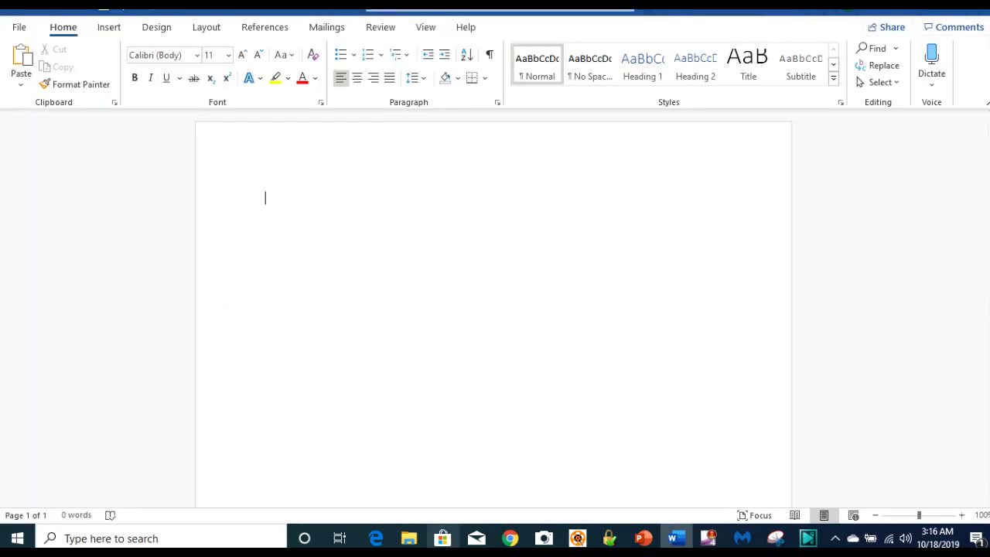
click(409, 538)
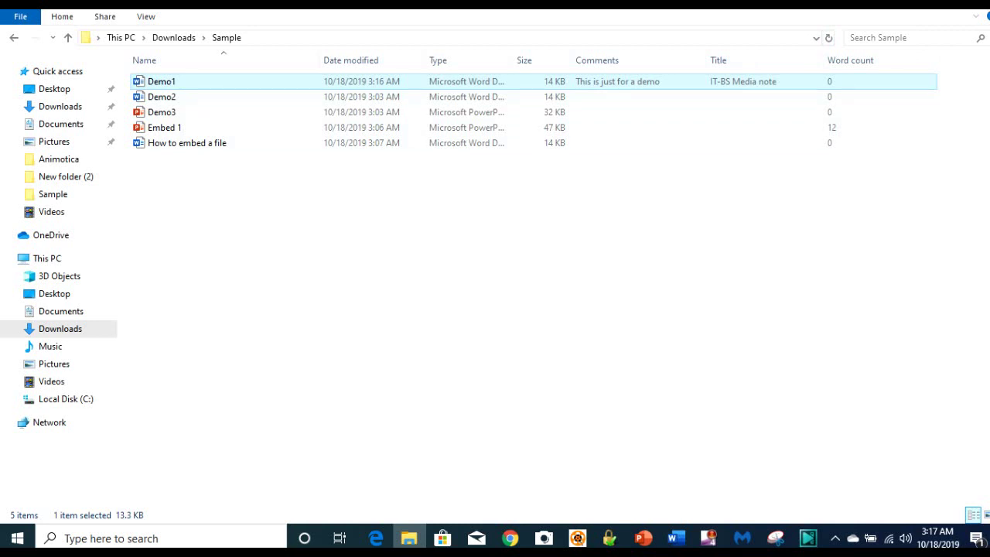
Step: Type 'The name of this channel is IT-BS Media' into Demo1, then go back to File Explorer
mouse_move(677, 538)
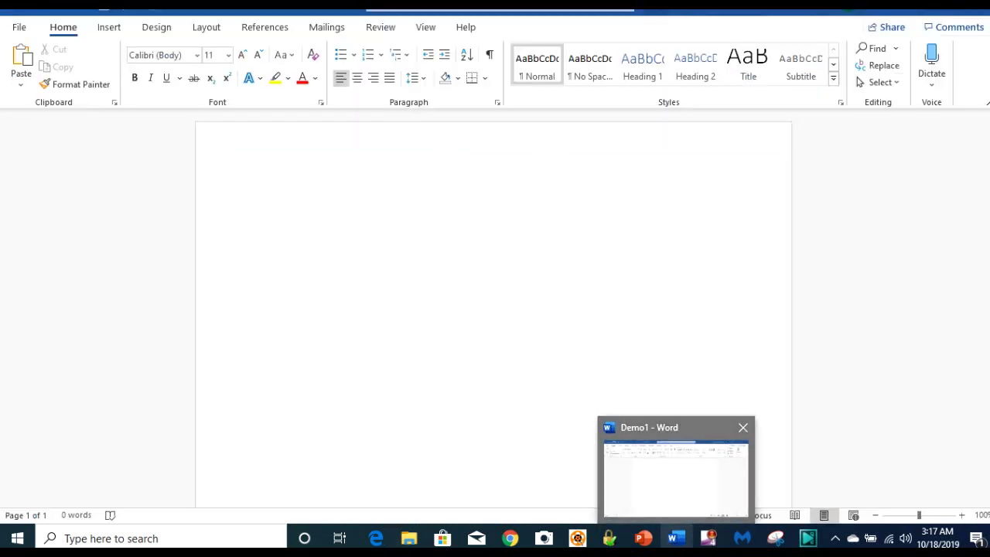
click(675, 473)
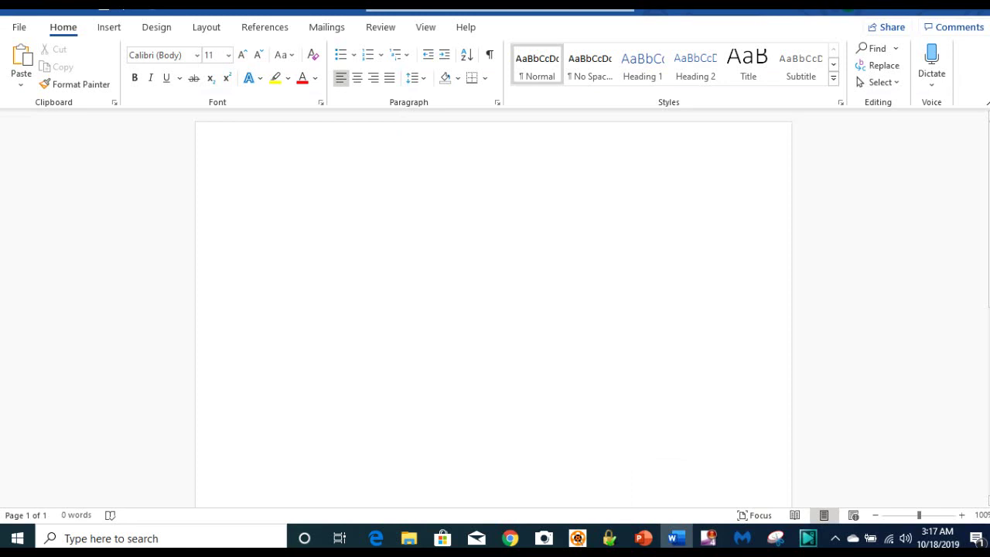
text(The )
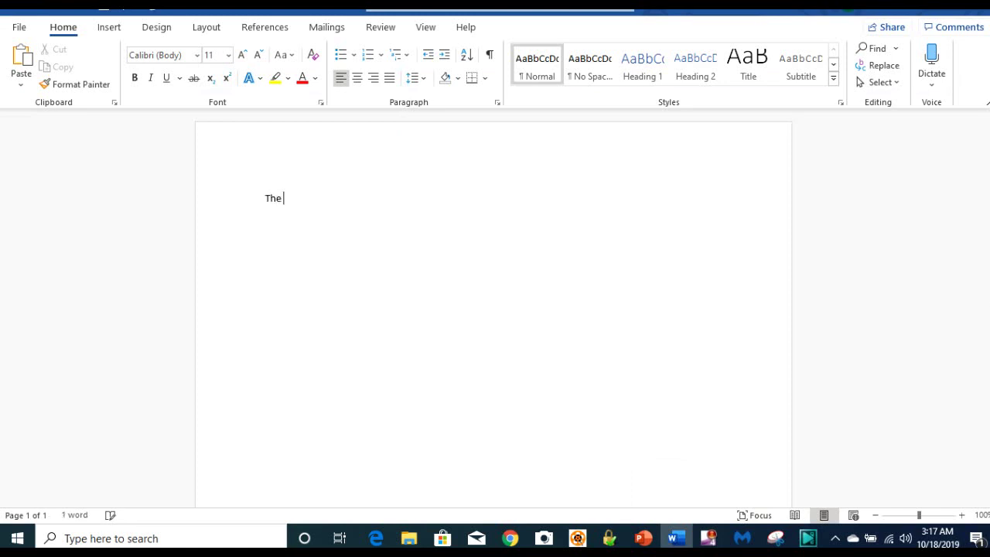
text(name of this channel )
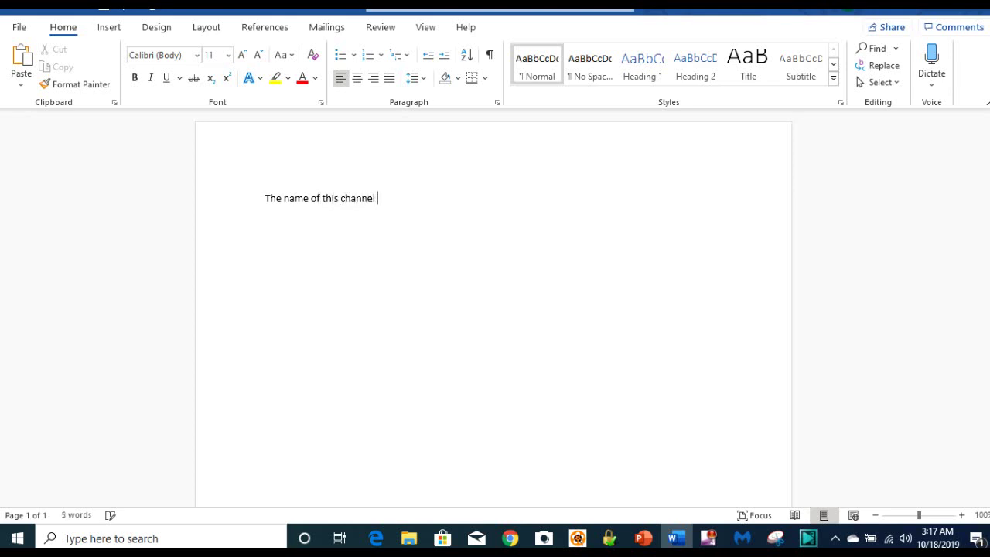
text(is IT-BS Media)
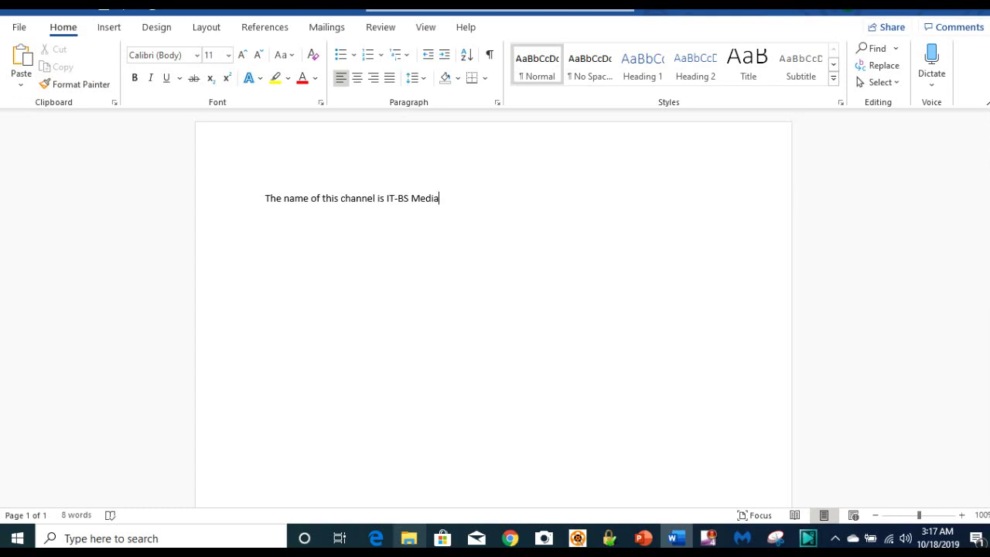
click(409, 538)
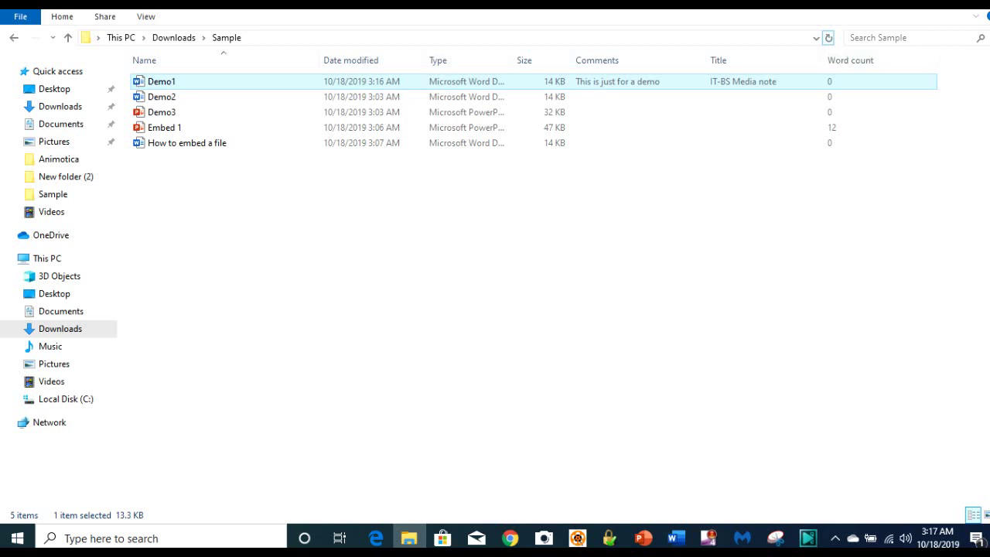
Step: Save Demo1 in Word and refresh the Sample folder until Demo1's Word count reads 5
click(828, 37)
mouse_move(677, 539)
click(675, 476)
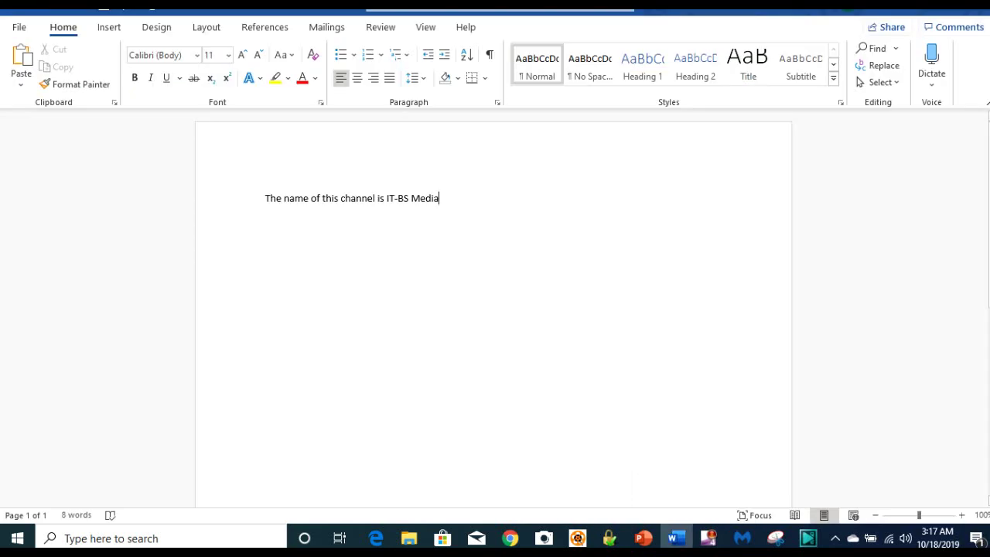
click(20, 27)
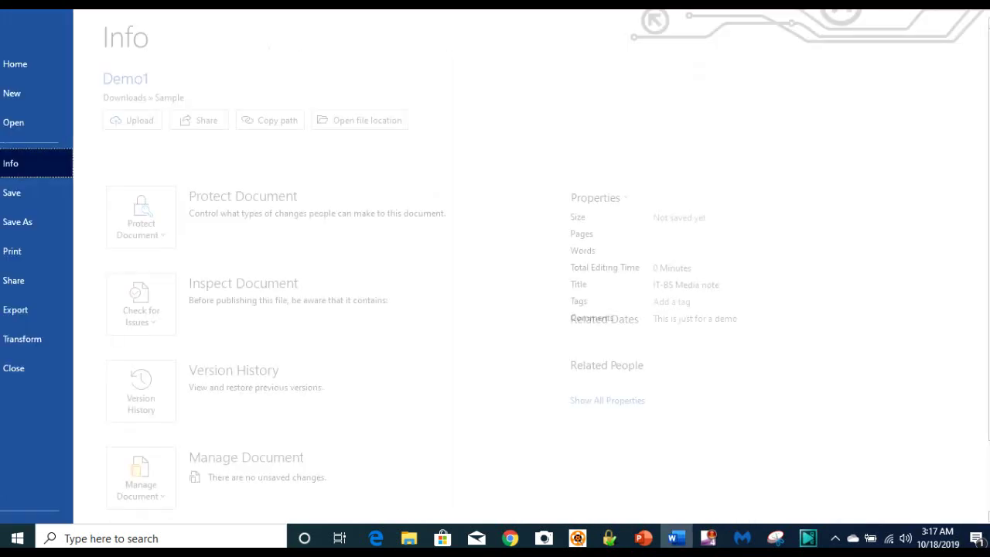
key(Escape)
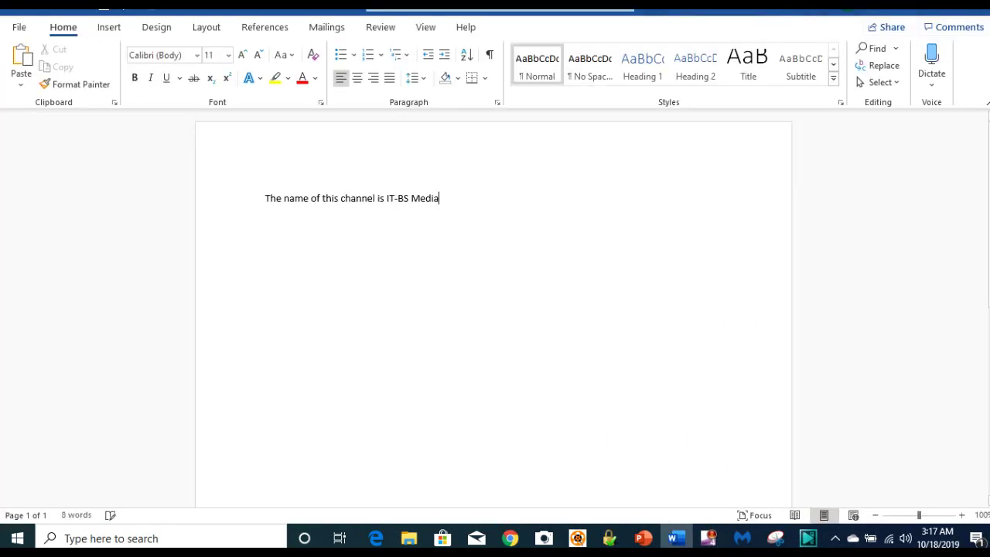
click(409, 538)
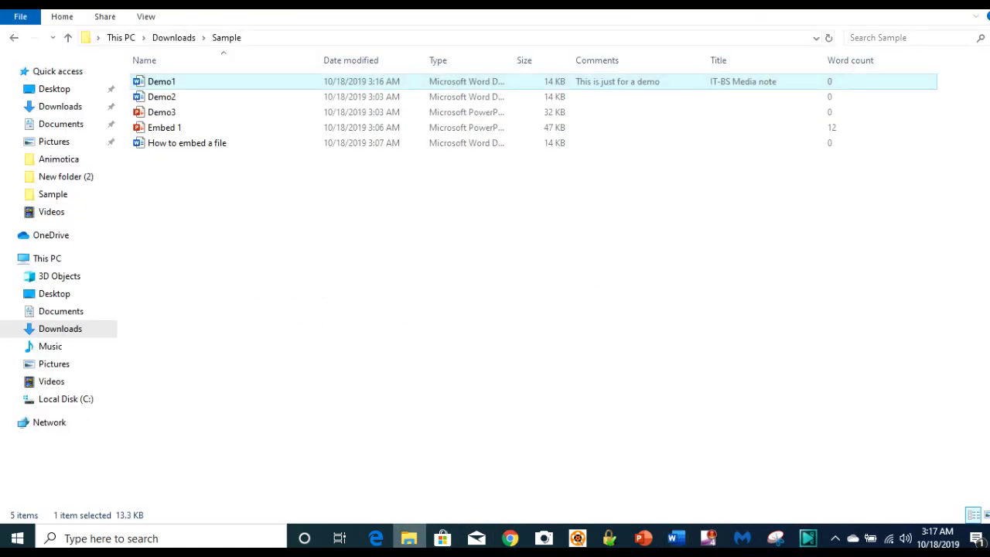
click(828, 37)
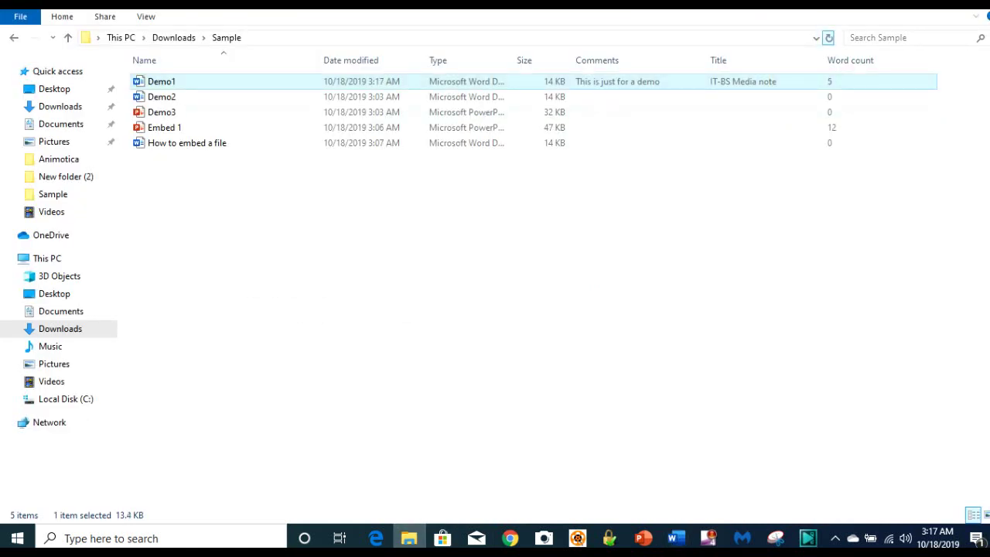